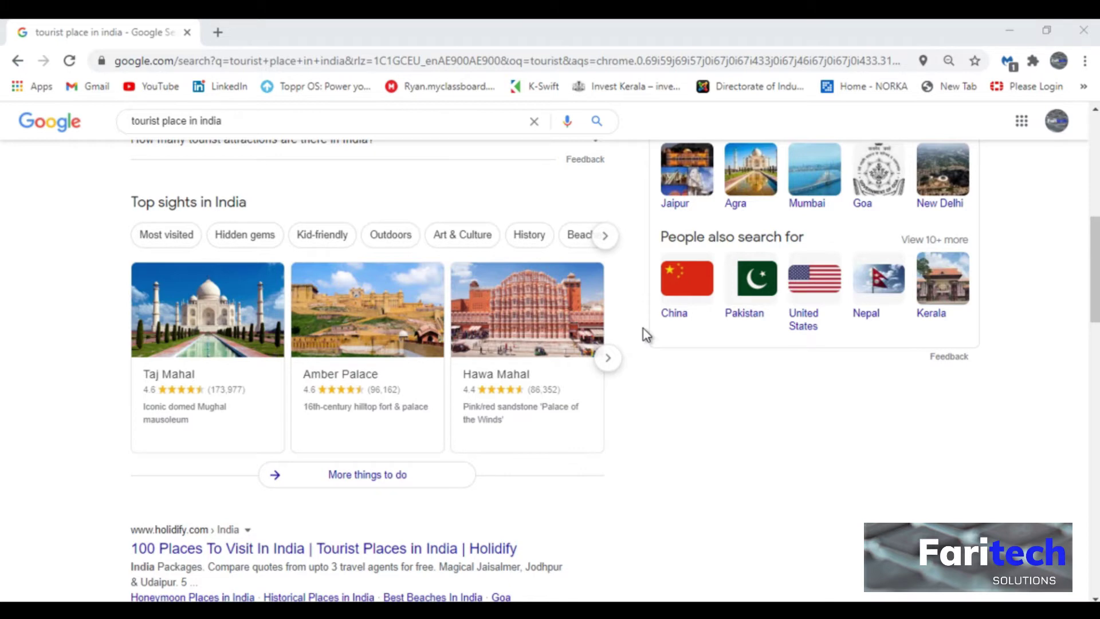
Search Windows for 'snipping' and launch Snipping Tool over the Chrome results page
key("super+s")
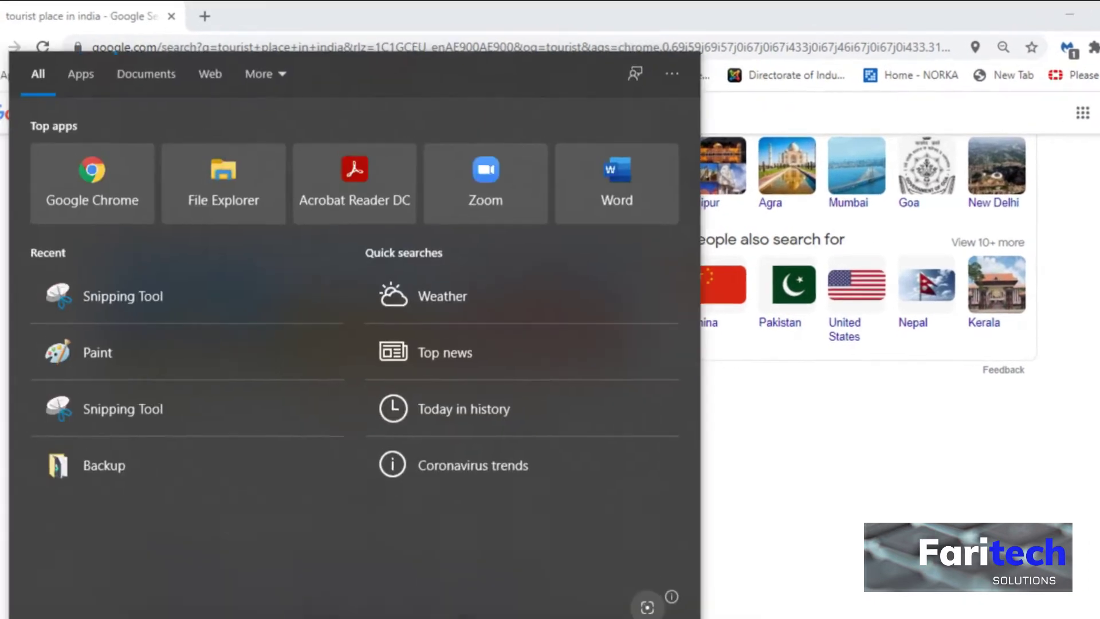
type("snipp")
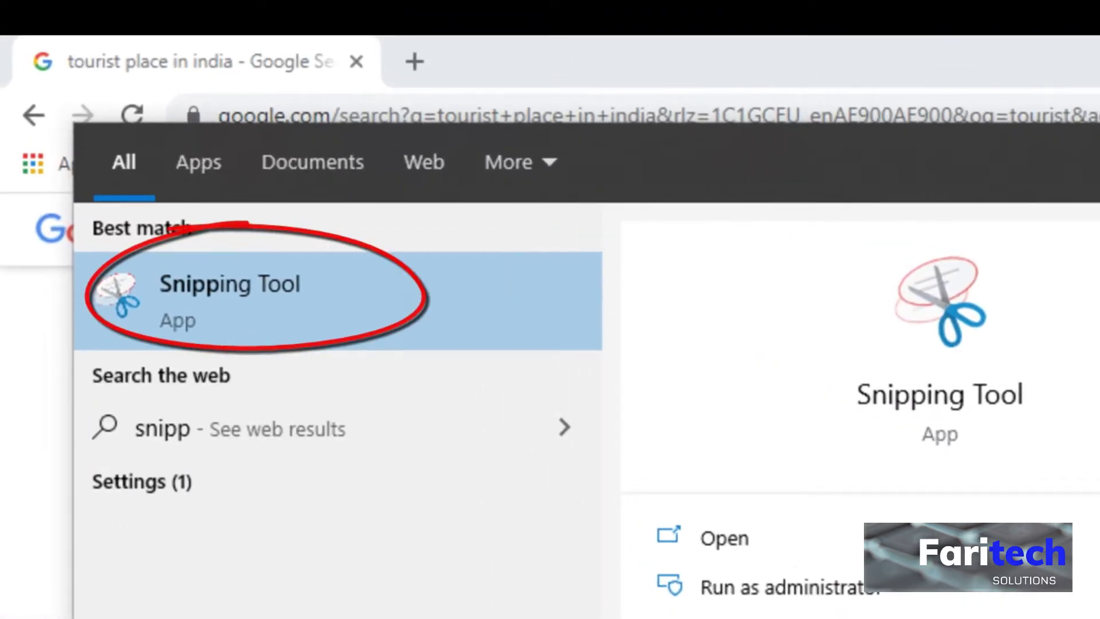
type("ing")
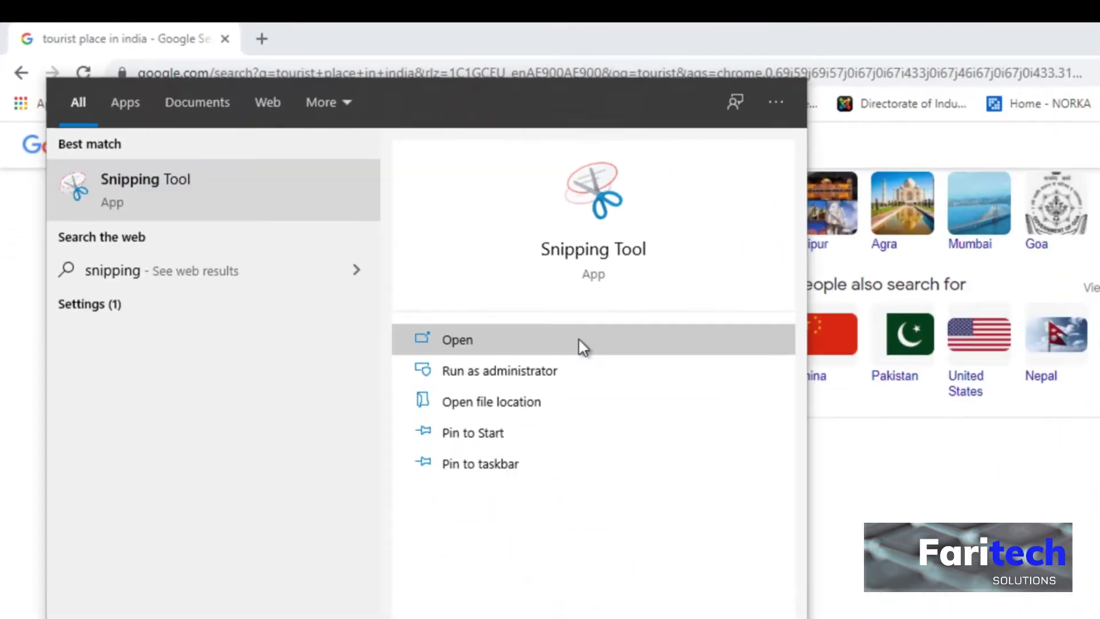
left_click(916, 542)
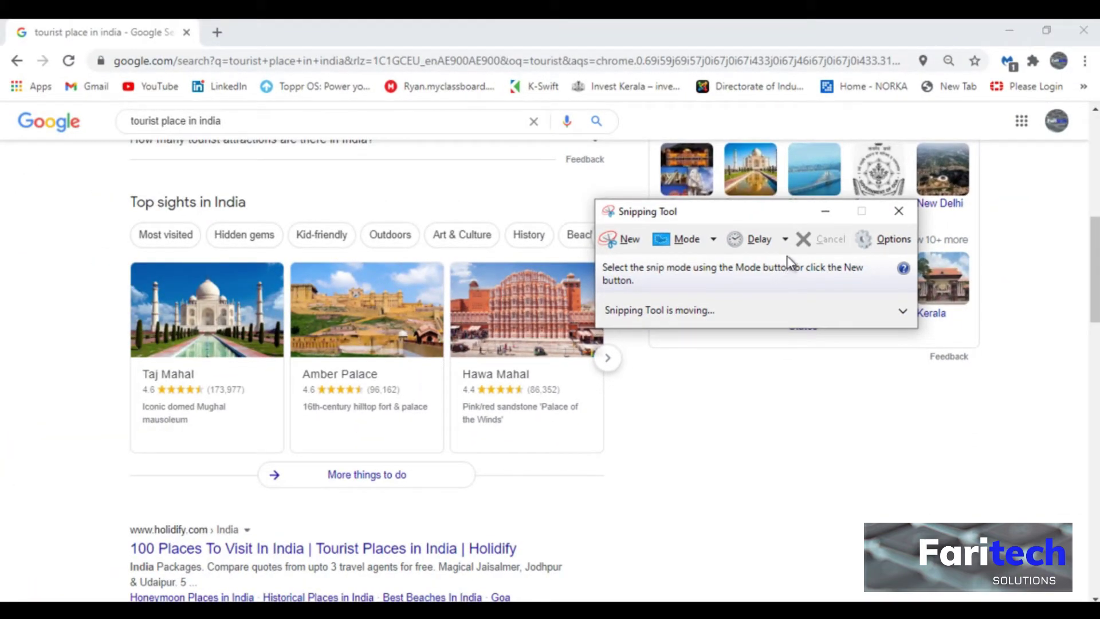
Switch to Free-form Snip mode and trace a capture around the Amber Palace card
left_click(714, 237)
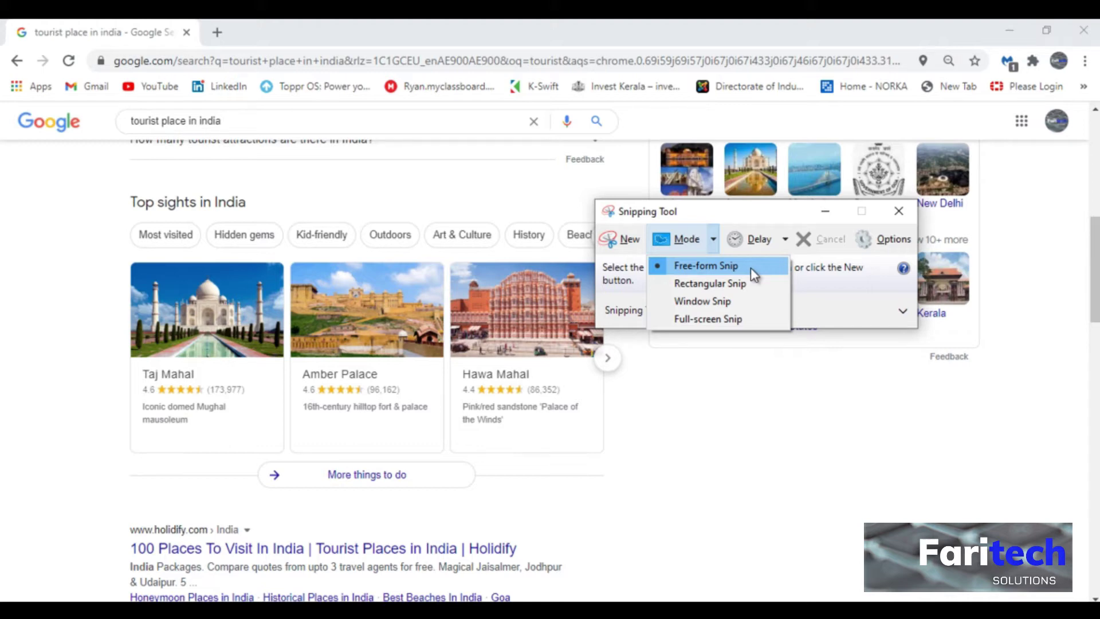
left_click(750, 267)
left_click(657, 242)
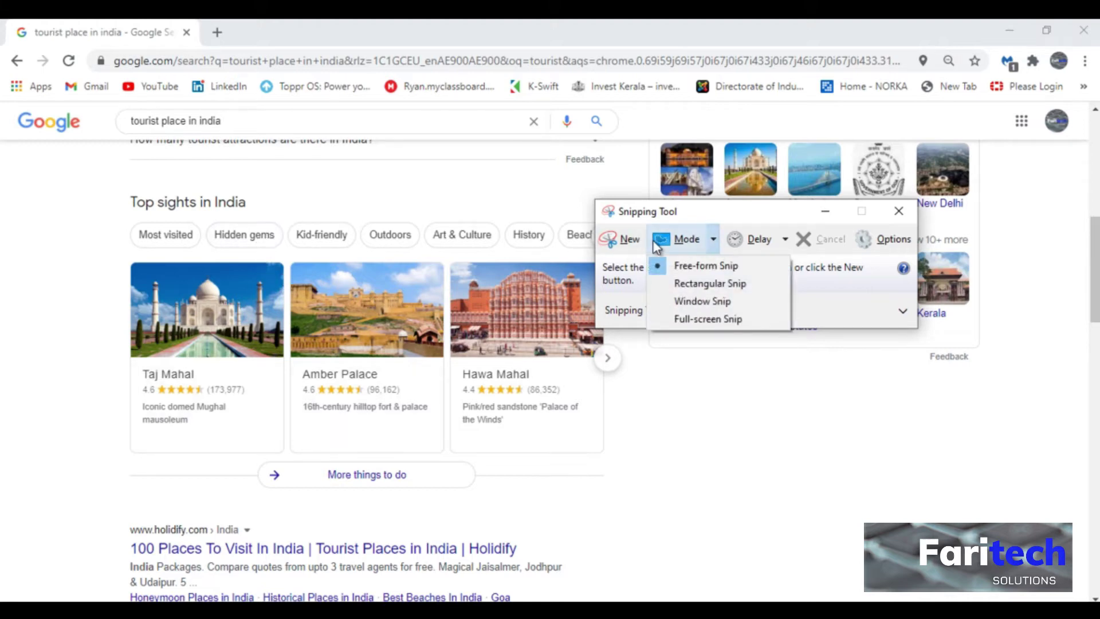
left_click(705, 265)
mouse_move(404, 247)
left_mouse_down()
mouse_move(290, 366)
mouse_move(478, 244)
mouse_move(390, 243)
left_mouse_up()
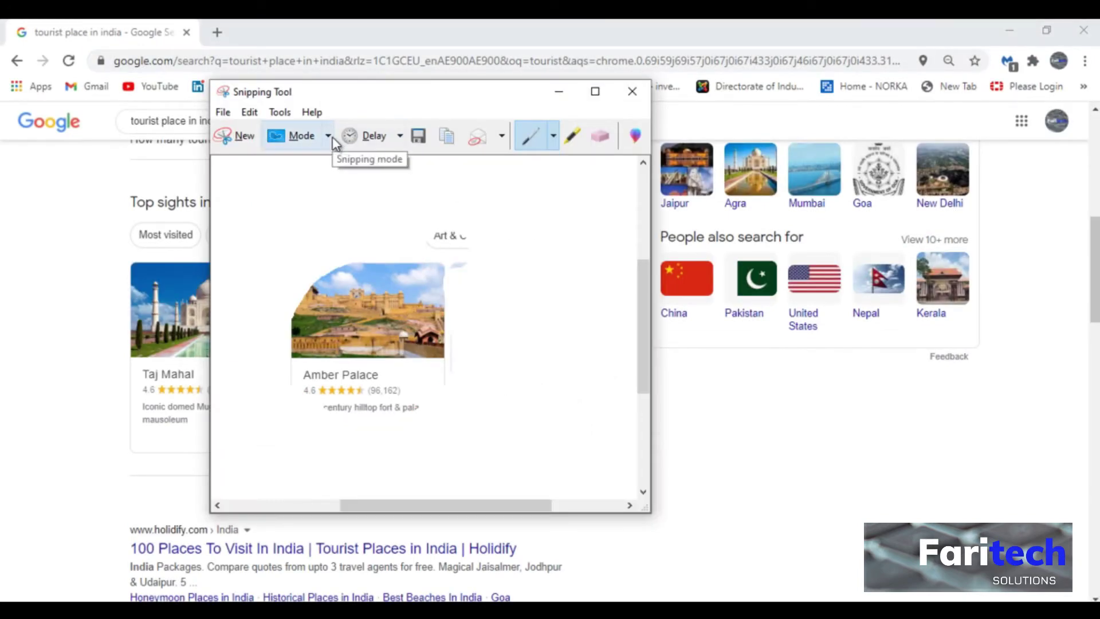
Switch to Rectangular Snip mode and drag a rectangle over the Amber Palace and Hawa Mahal cards
left_click(267, 135)
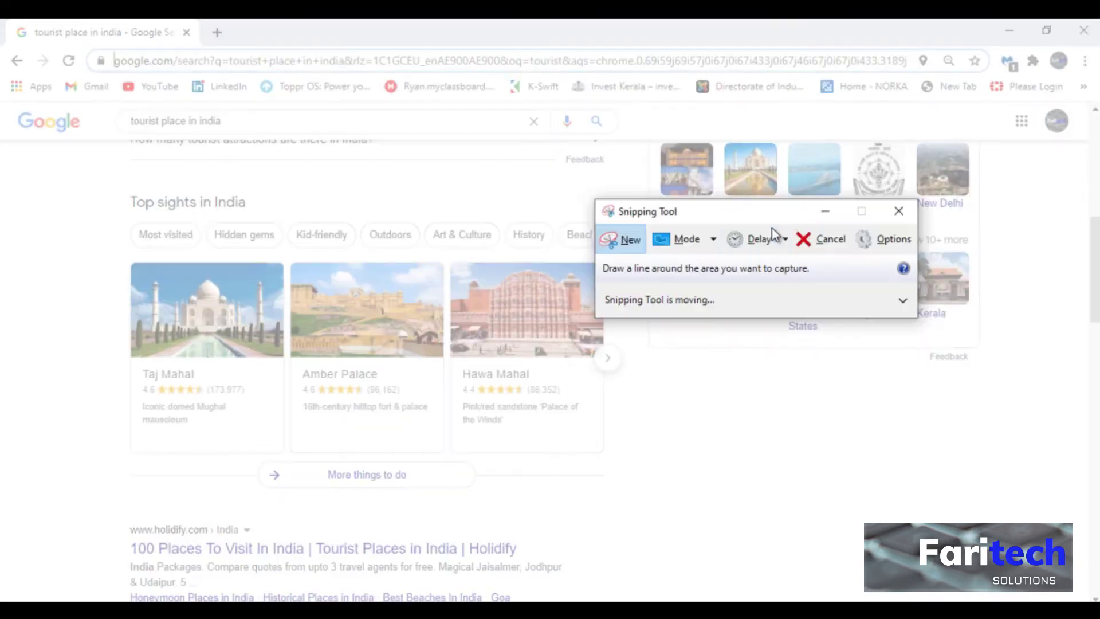
left_click(712, 243)
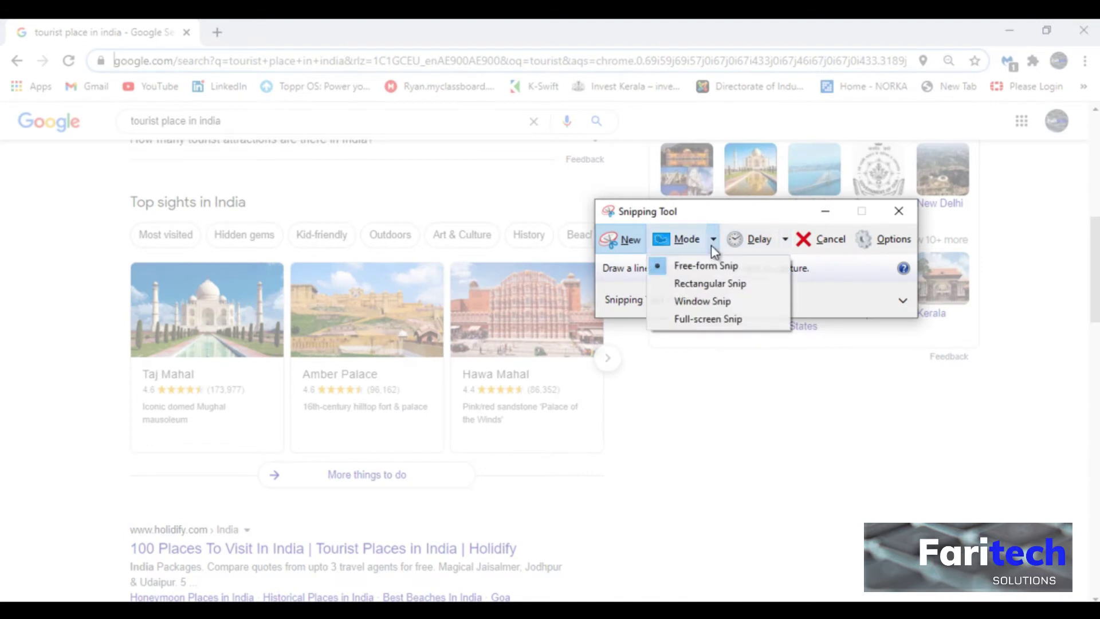
left_click(764, 284)
left_click(624, 240)
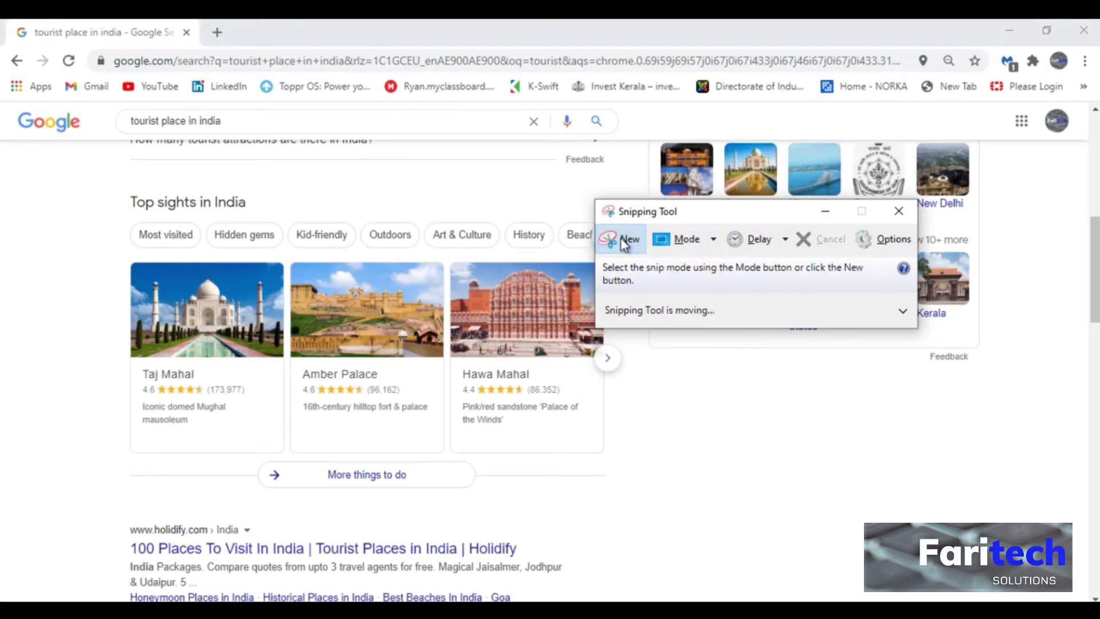
left_click(623, 242)
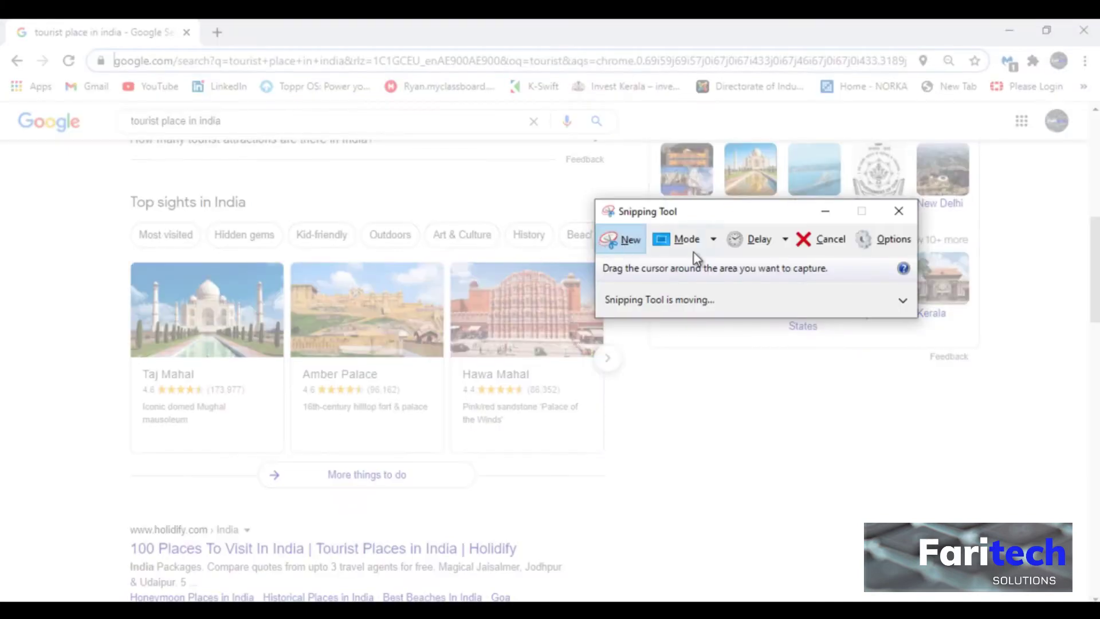
left_click_drag(248, 267, 561, 412)
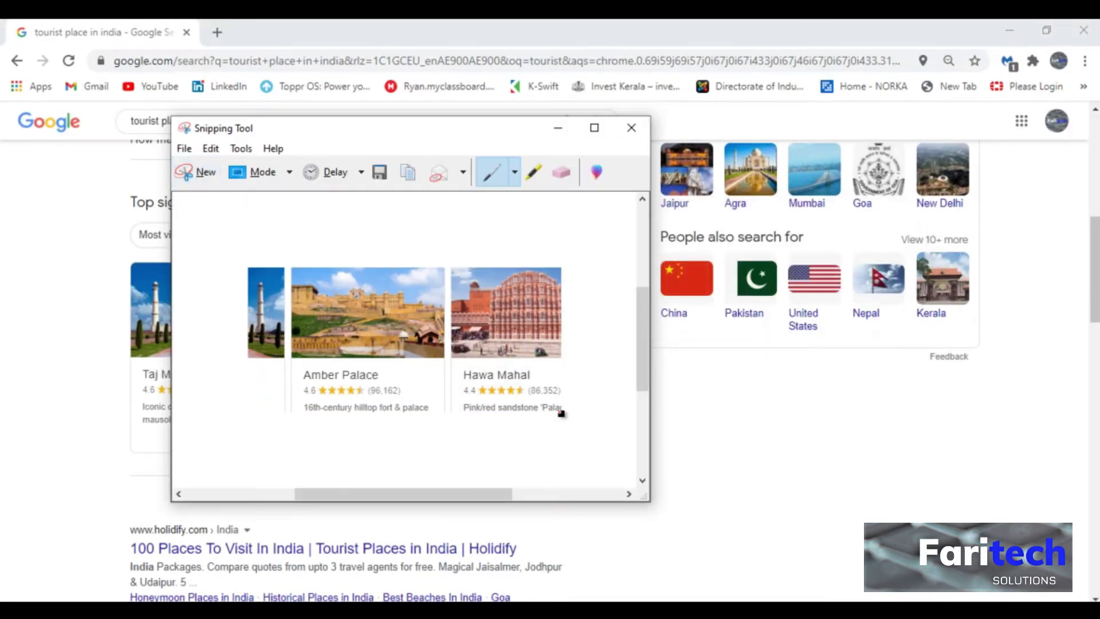
Take a Full-screen Snip of the Google 'tourist place in india' results window
left_click(202, 175)
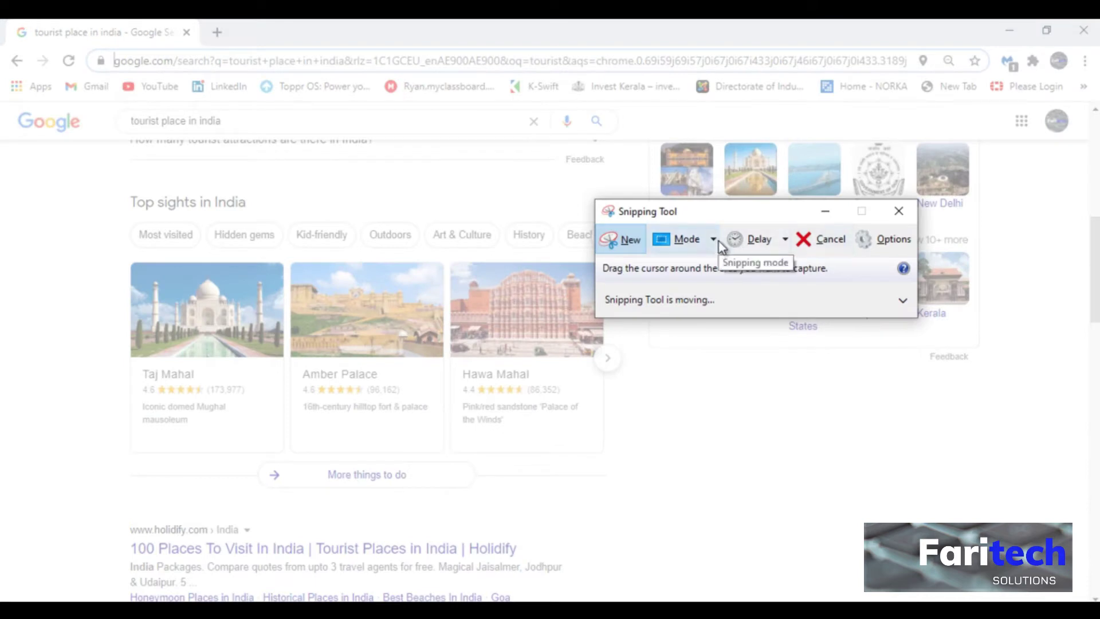
left_click(720, 243)
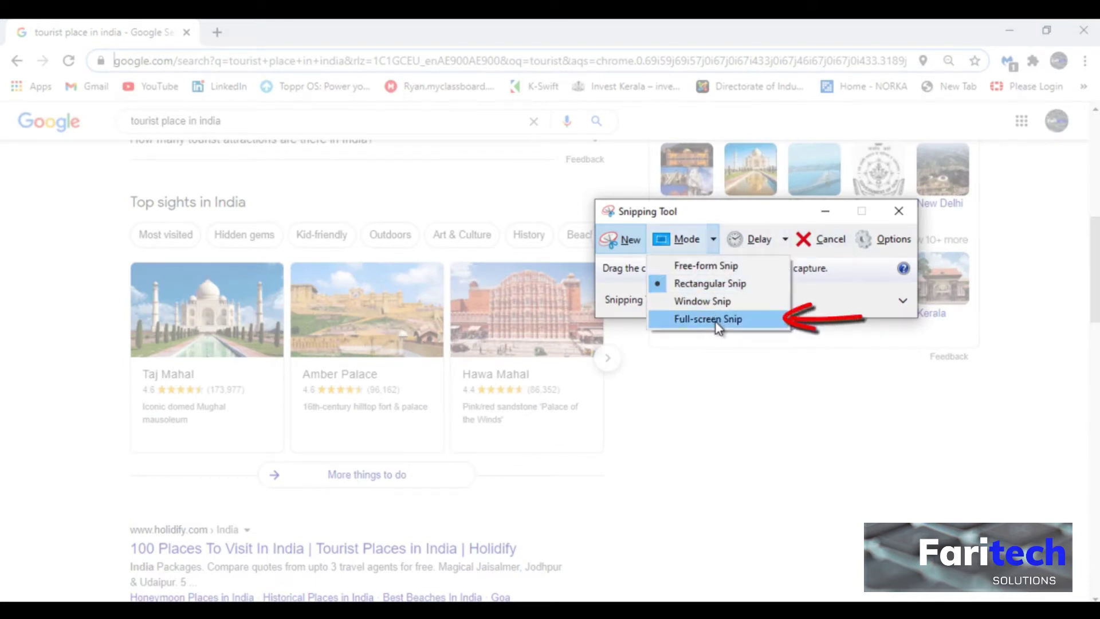
left_click(758, 327)
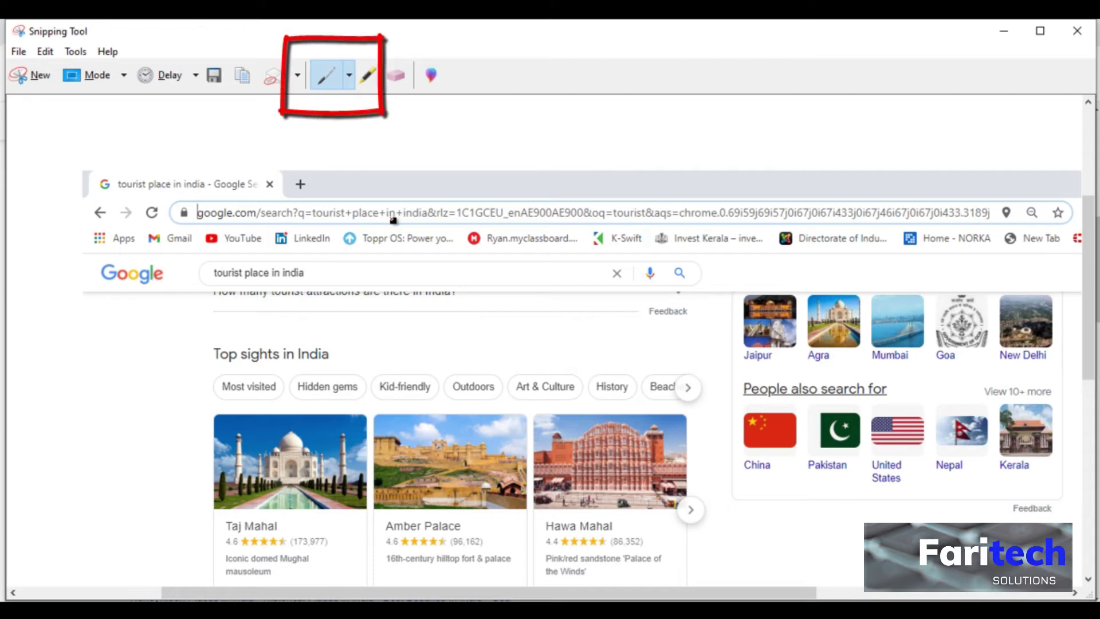
Circle the address bar and search box with the red pen
left_click(352, 75)
left_click(349, 101)
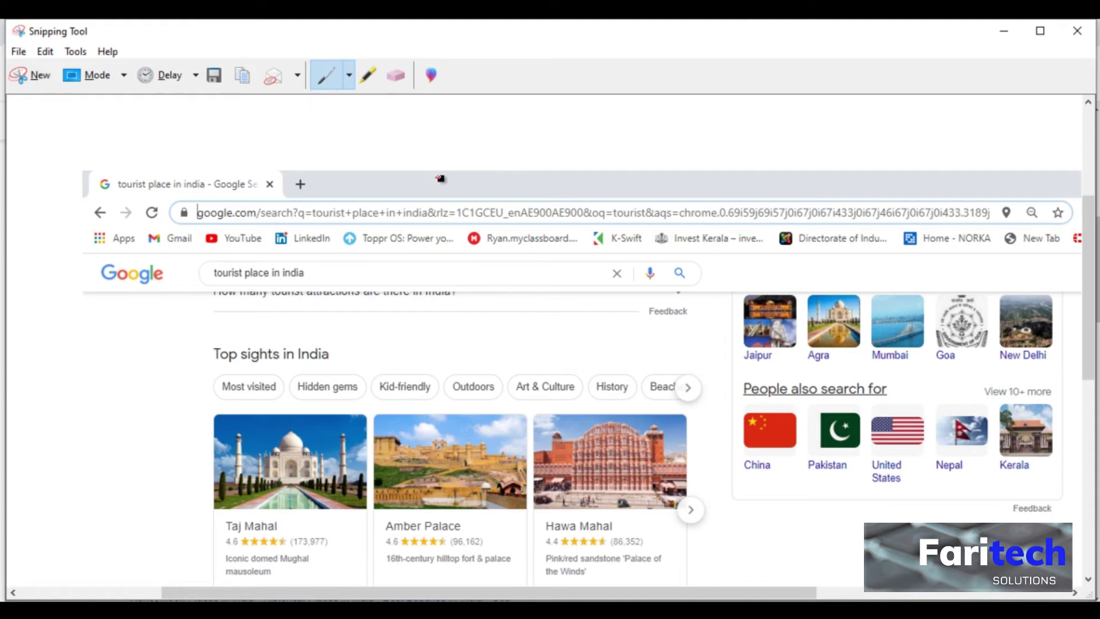
mouse_move(440, 178)
left_mouse_down()
mouse_move(349, 219)
mouse_move(382, 310)
mouse_move(505, 311)
mouse_move(544, 232)
left_mouse_up()
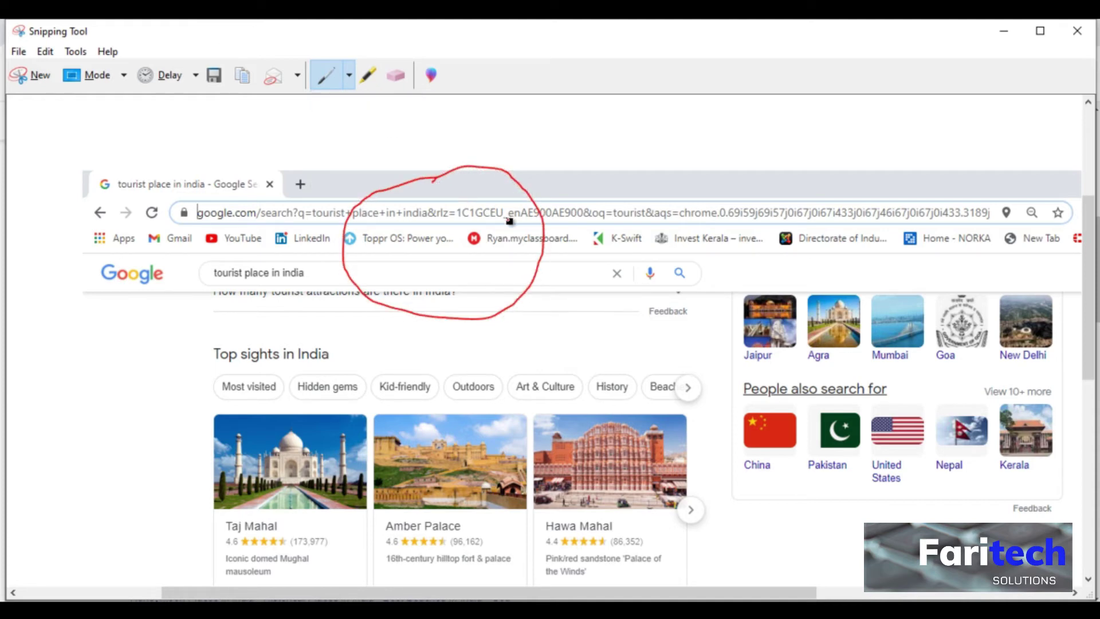
Customize the pen to Silver colour, Fine point thickness and Round tip
left_click(349, 76)
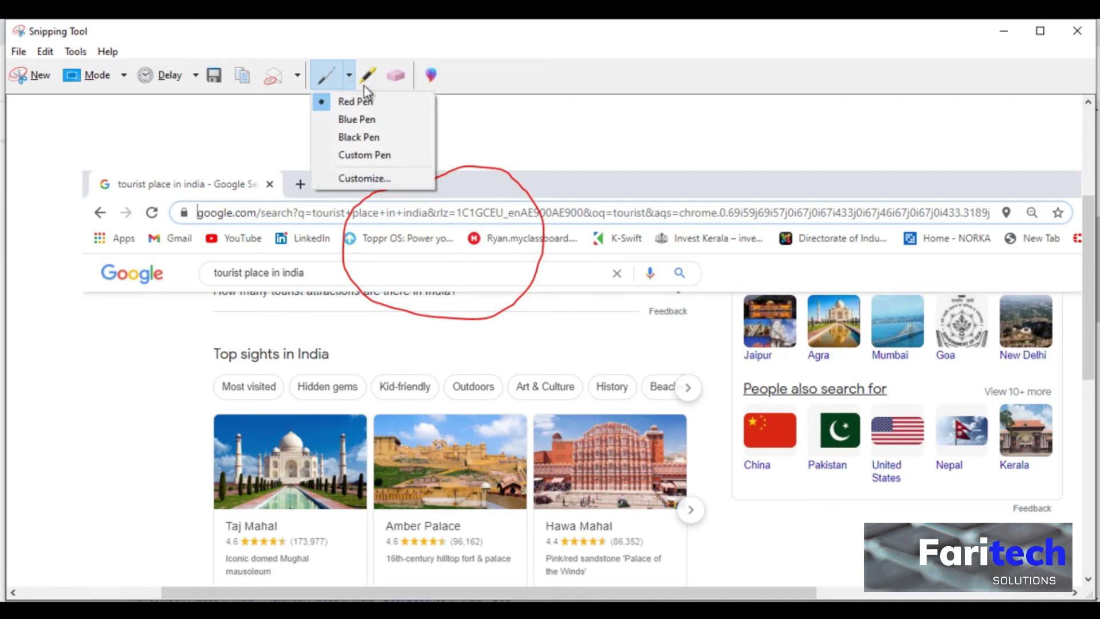
left_click(380, 177)
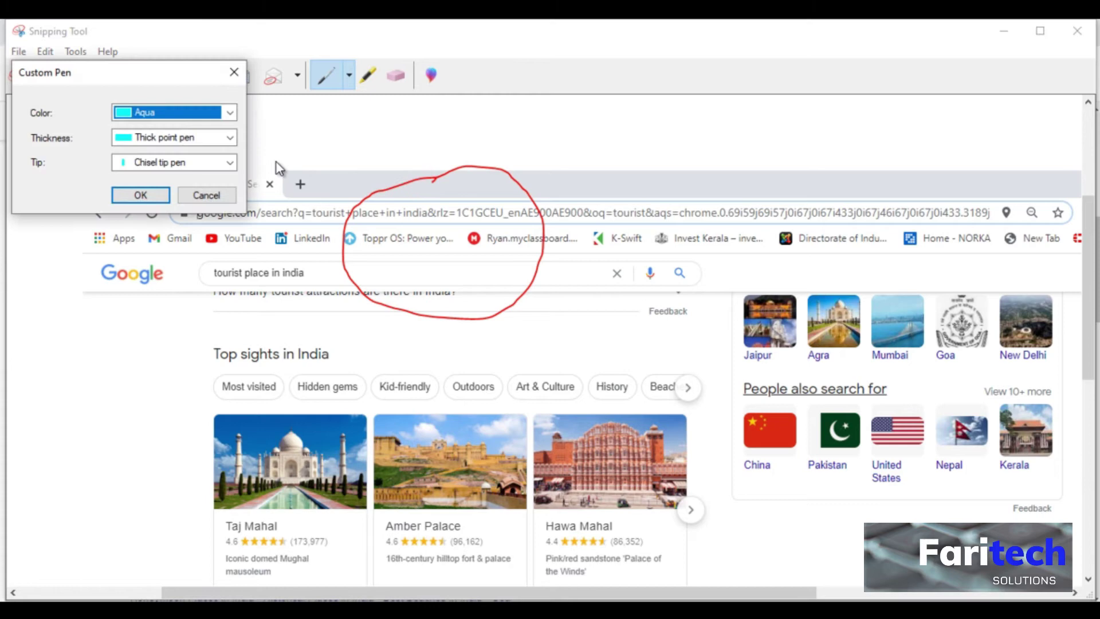
left_click(223, 119)
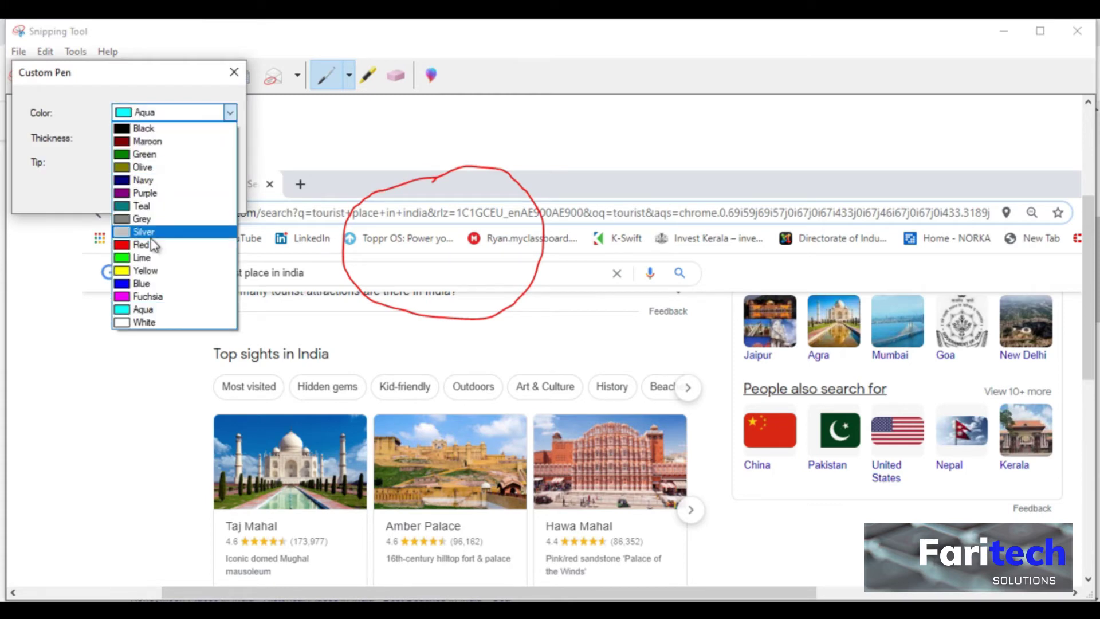
left_click(150, 235)
left_click(199, 139)
left_click(189, 150)
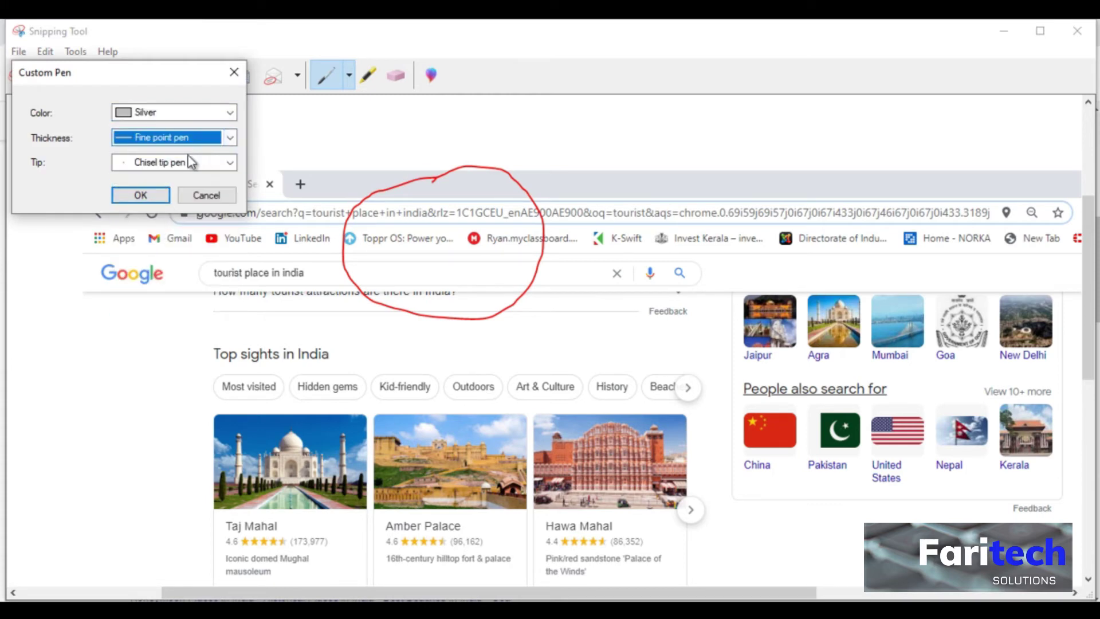
left_click(184, 163)
left_click(162, 181)
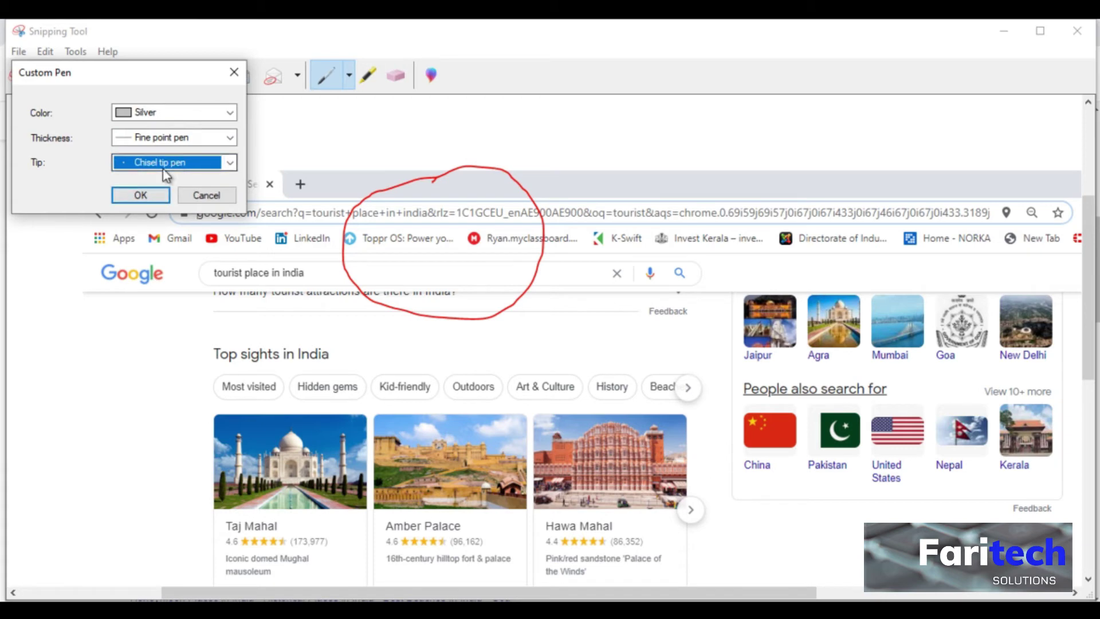
left_click(163, 166)
left_click(150, 192)
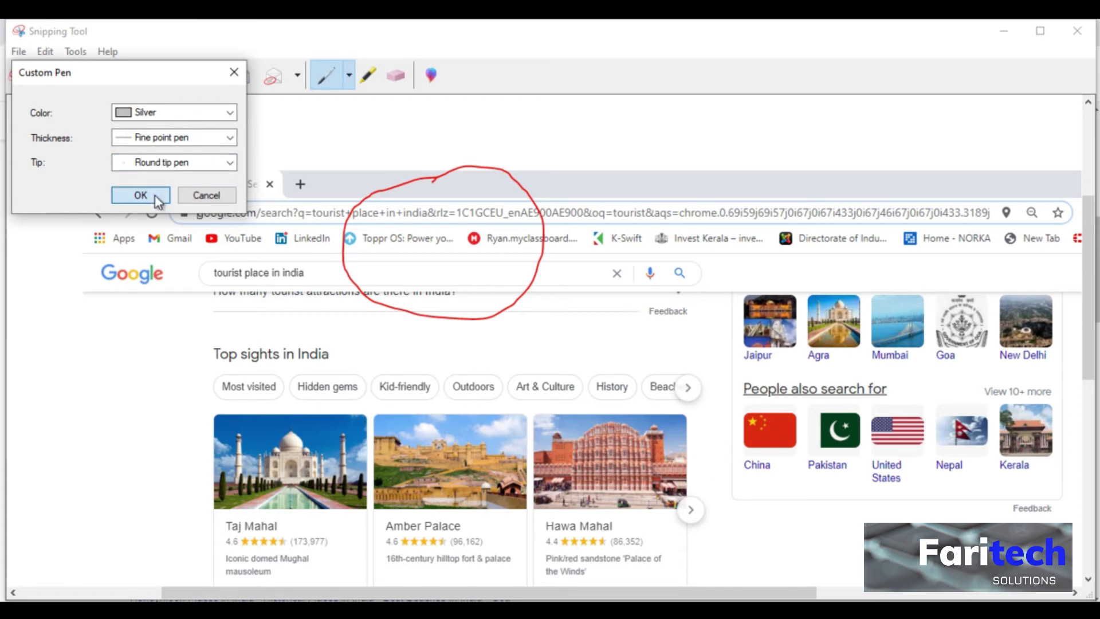
left_click(153, 196)
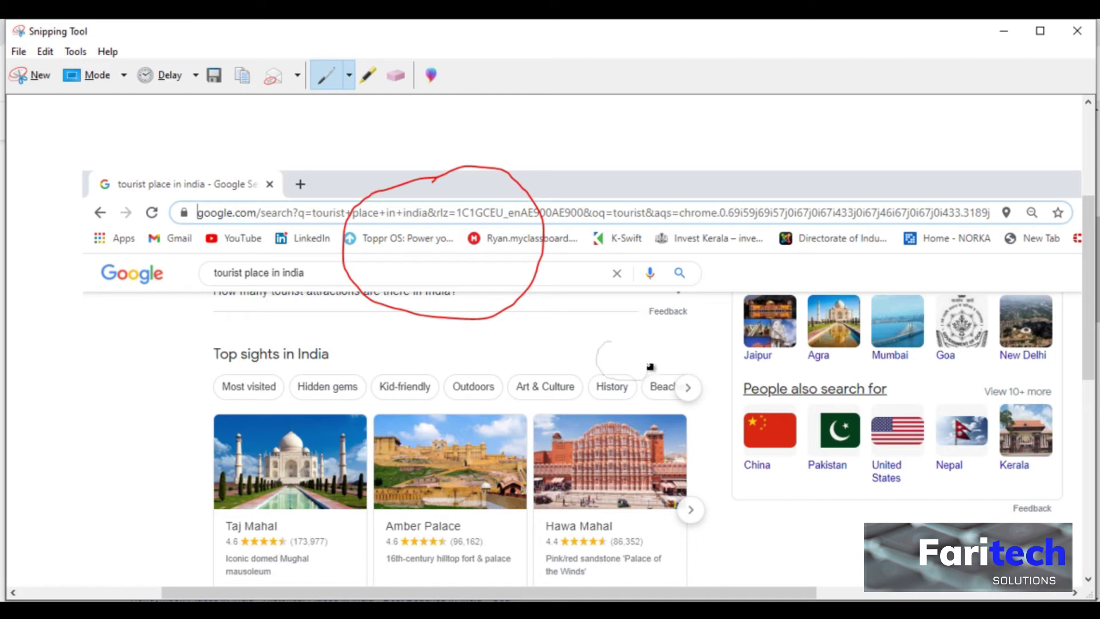
Highlight the web address and the 'tourist place in india' search query
left_click(370, 77)
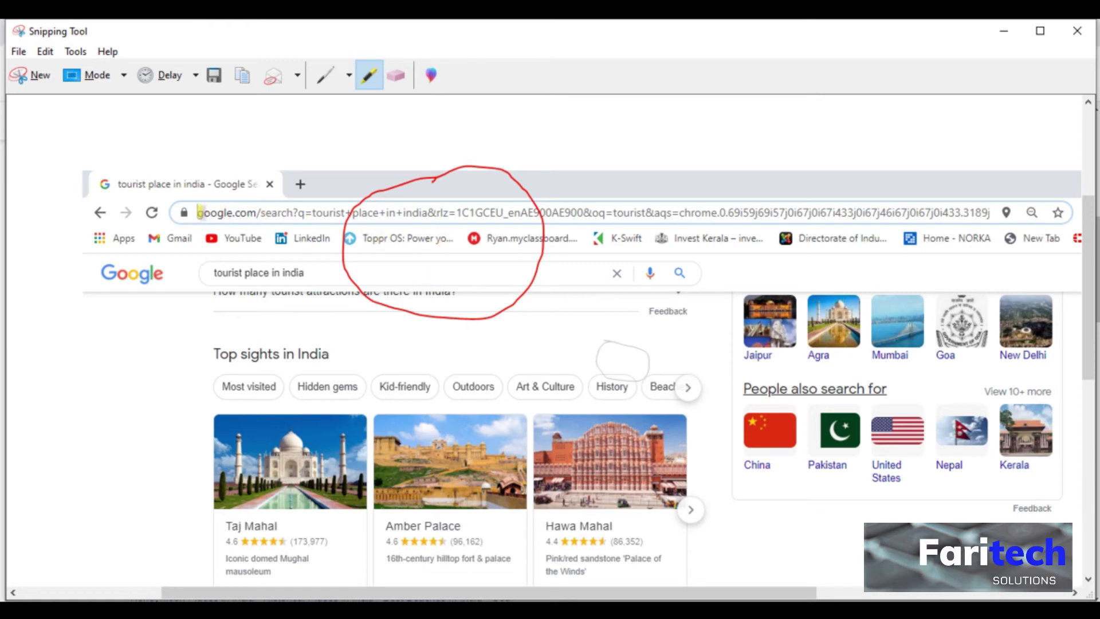
left_click_drag(255, 212, 375, 212)
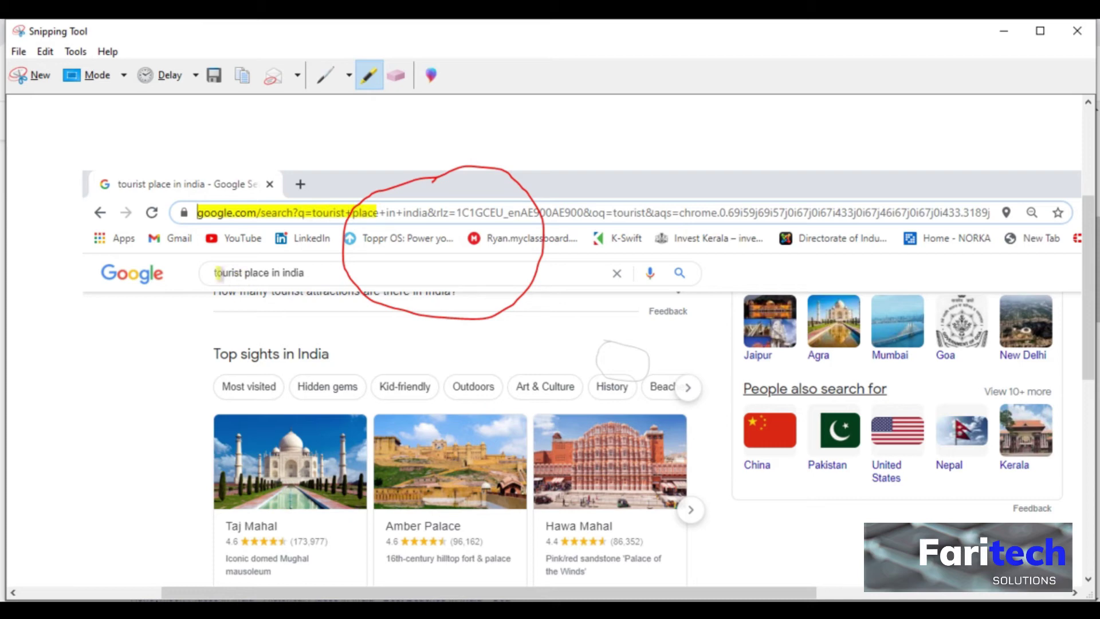
left_click_drag(218, 272, 306, 273)
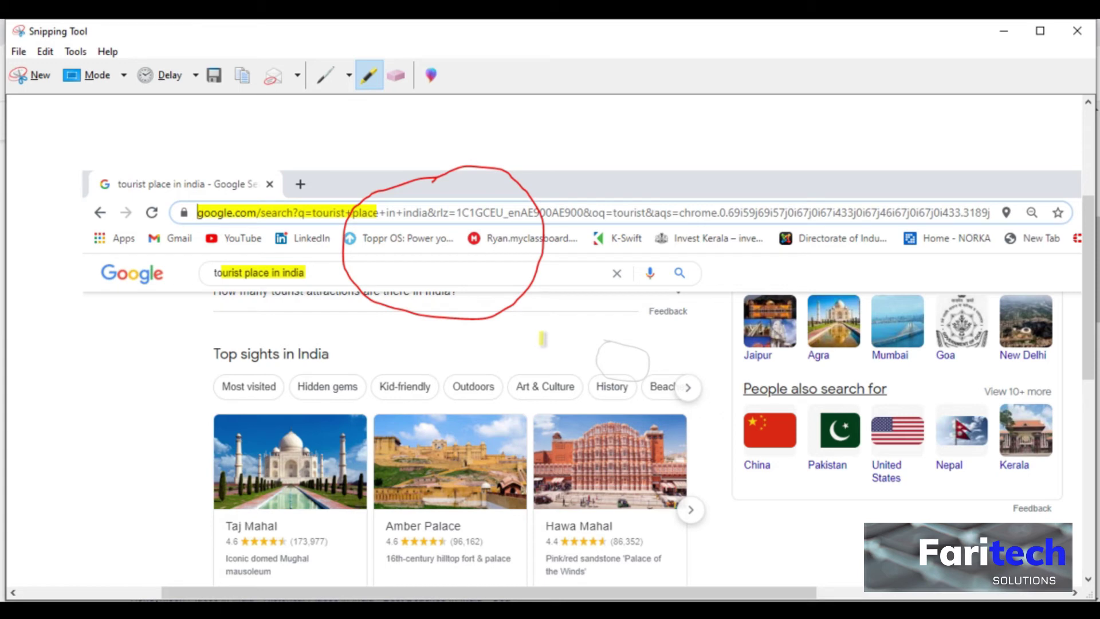
Erase both highlights, the red circle and the grey ellipse near History
left_click(401, 77)
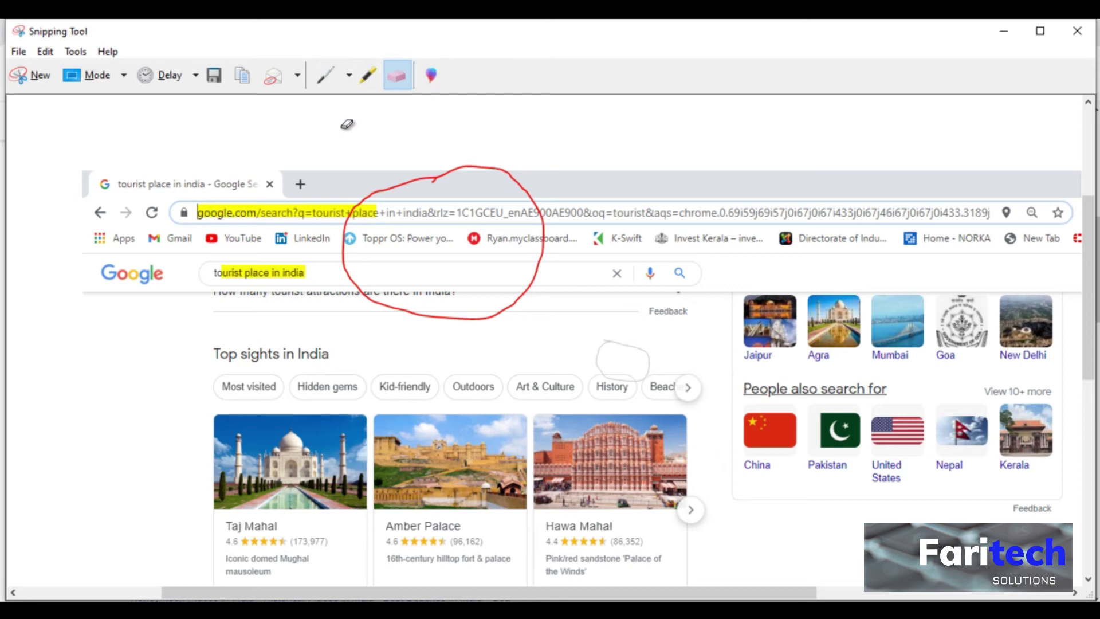
left_click(308, 208)
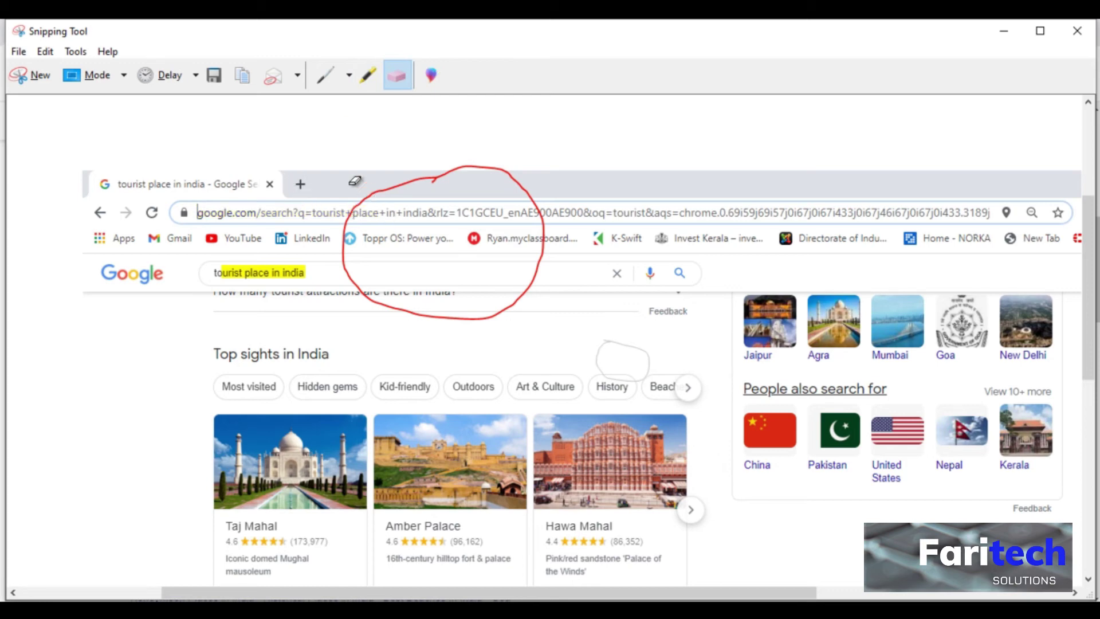
left_click(367, 204)
left_click(285, 269)
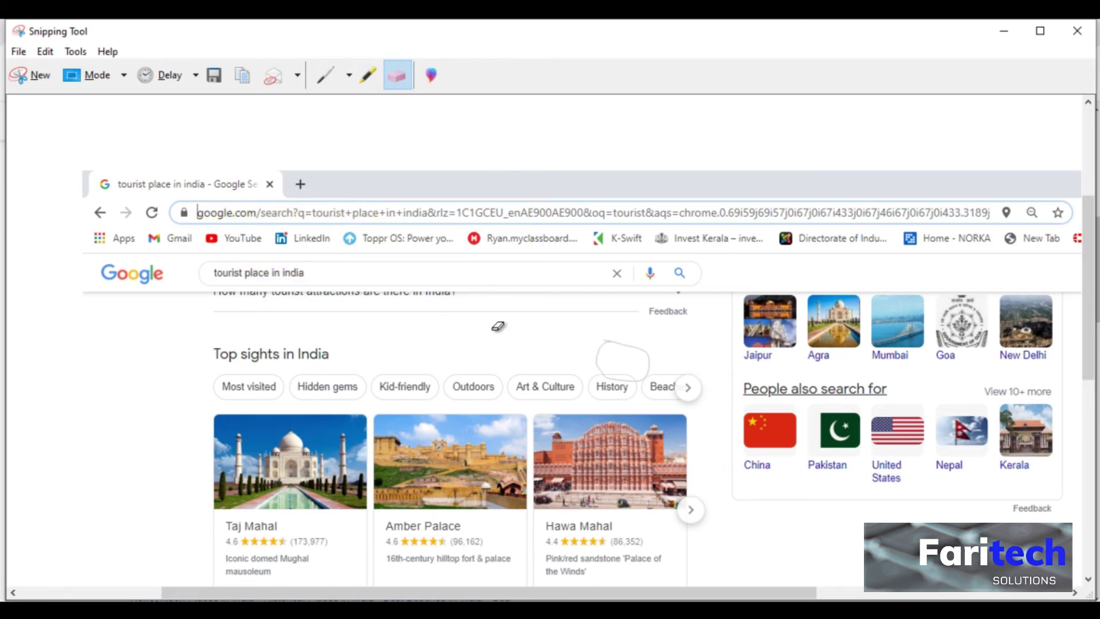
left_click(606, 345)
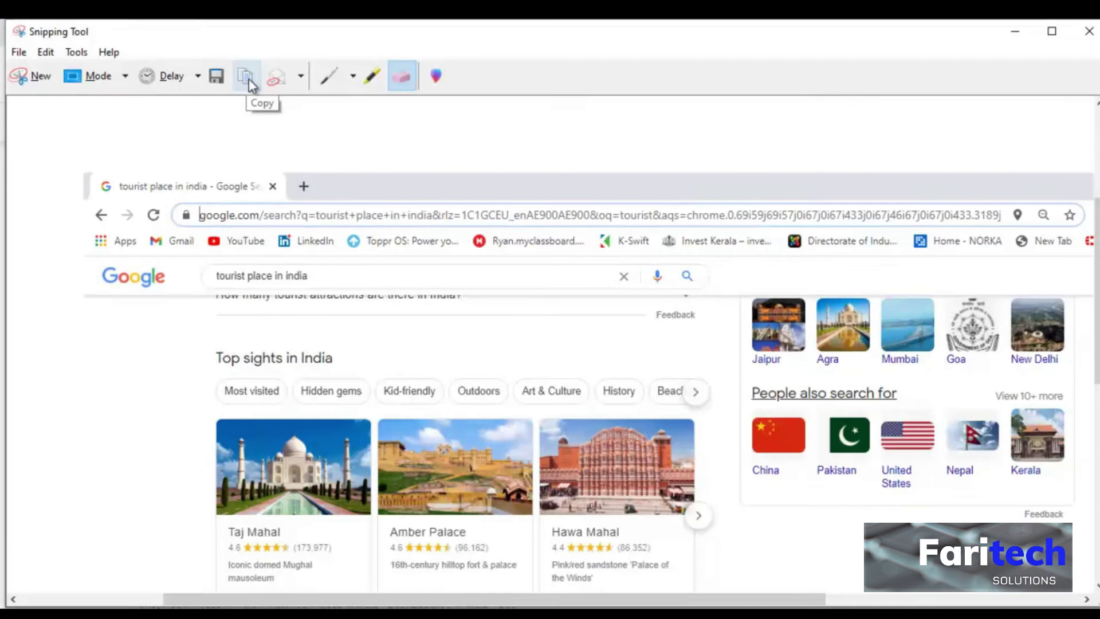
Copy the snip, then save it to the Desktop as JPEG file Capture.JPG
left_click(248, 84)
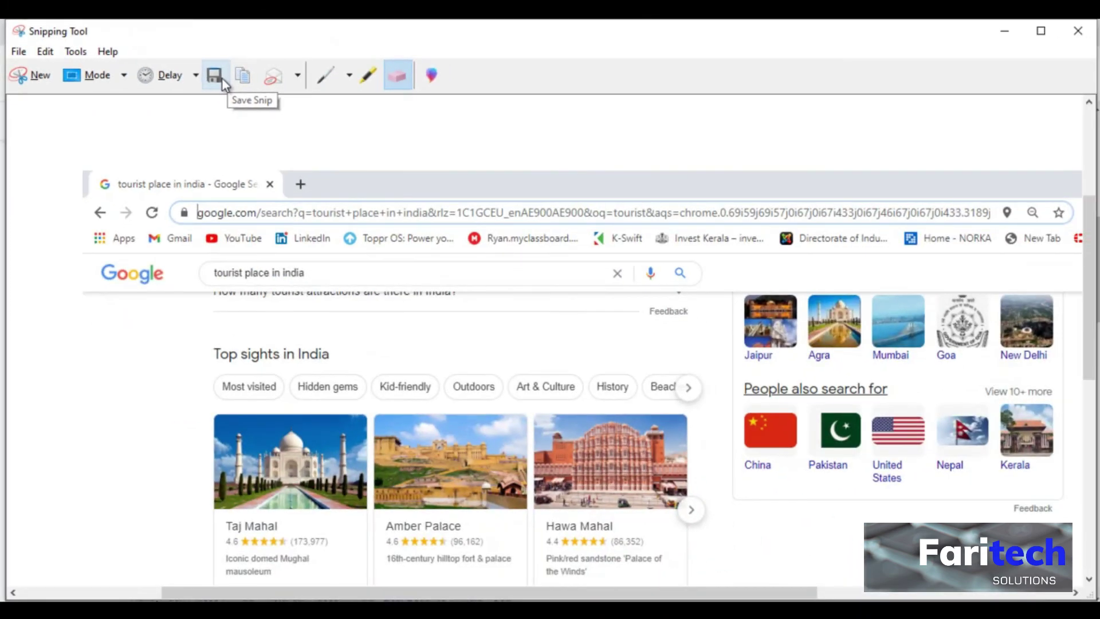
left_click(222, 79)
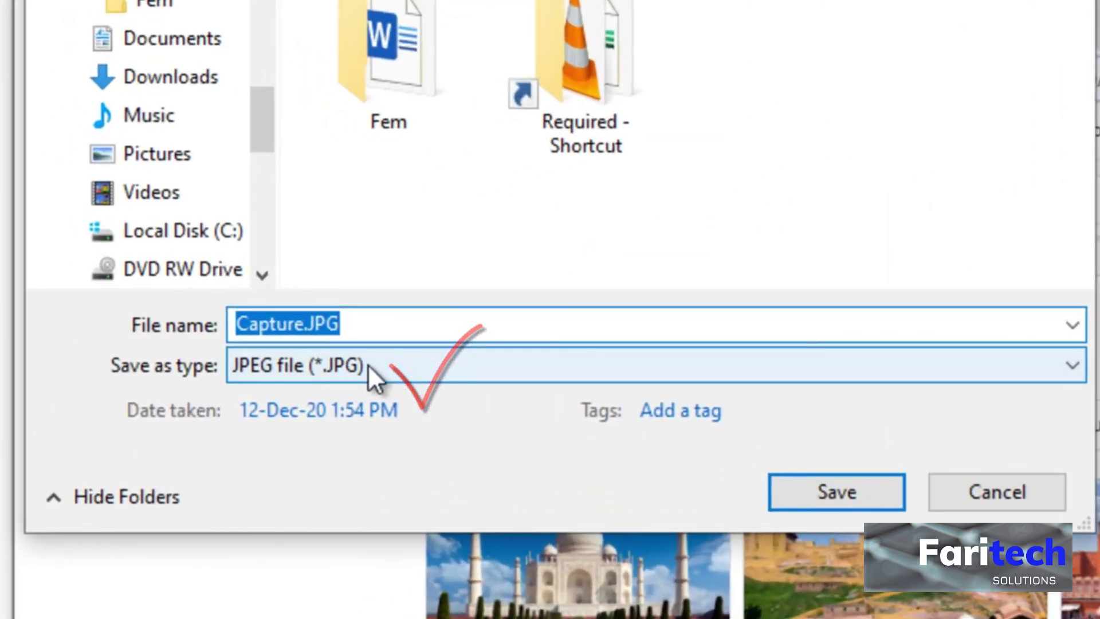
left_click(277, 360)
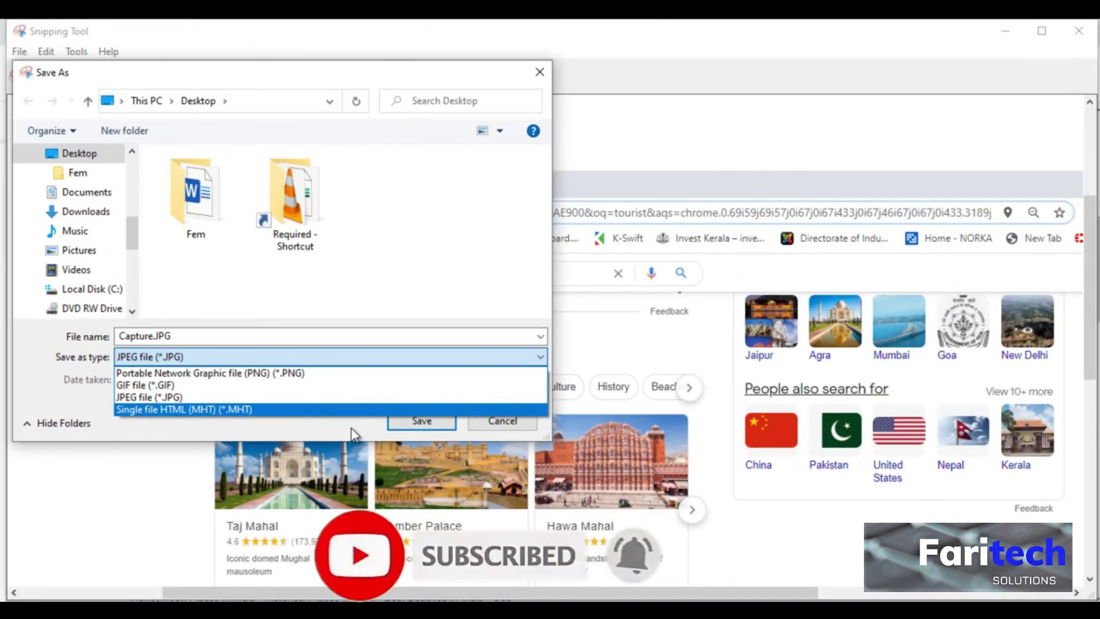
left_click(739, 482)
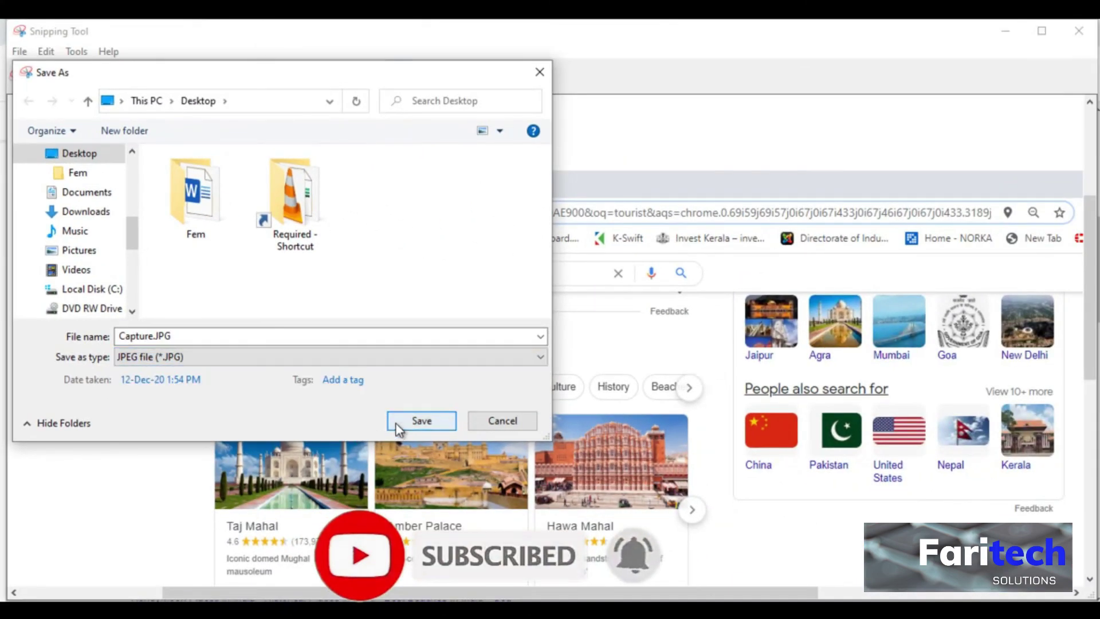
left_click(739, 482)
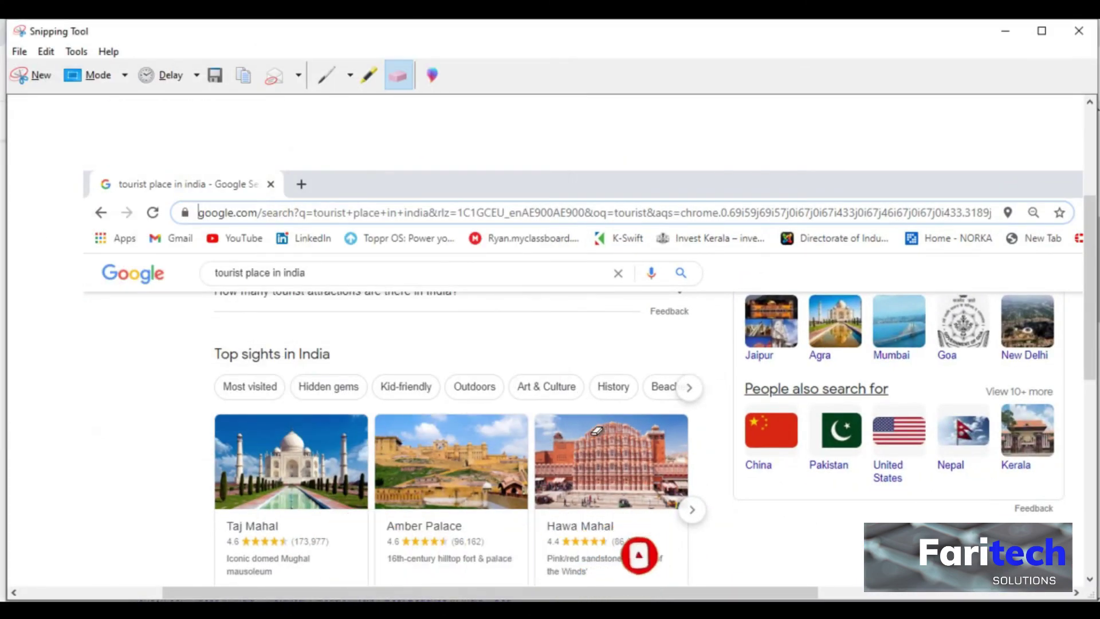